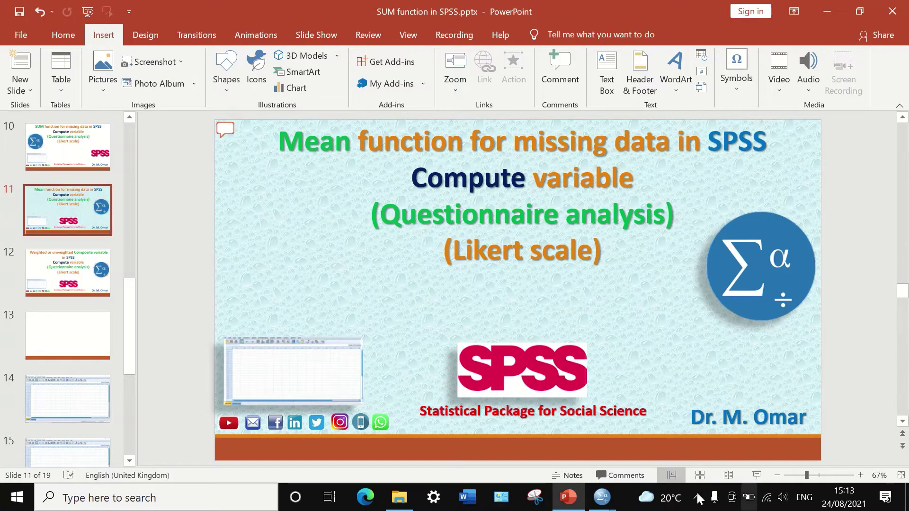
- Switch from PowerPoint to the SPSS window showing SUM and PErcentage.sav
mouse_move(601, 497)
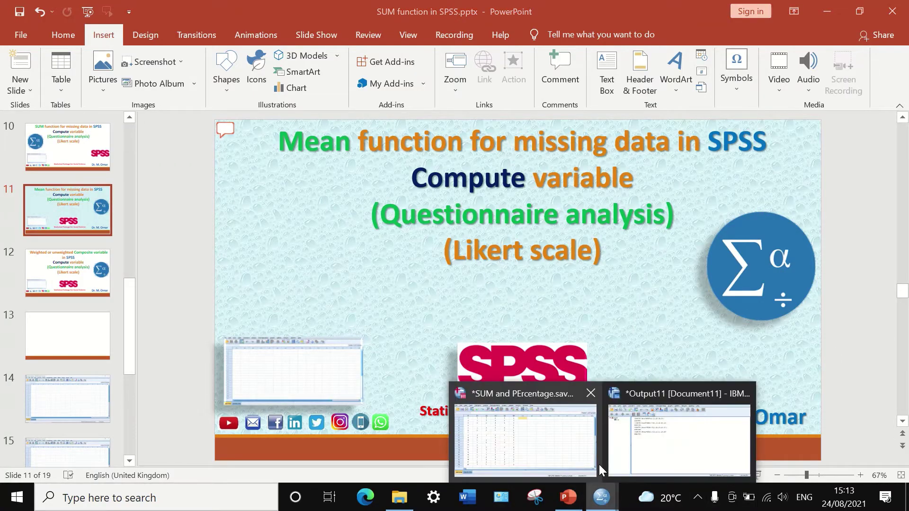
click(577, 450)
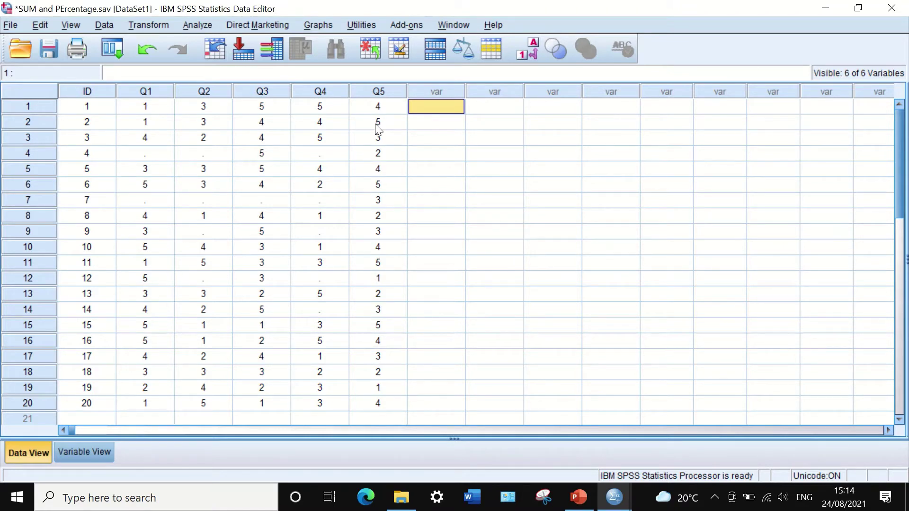
- Check the Q1 value in row 2, then select the first empty variable column
click(142, 124)
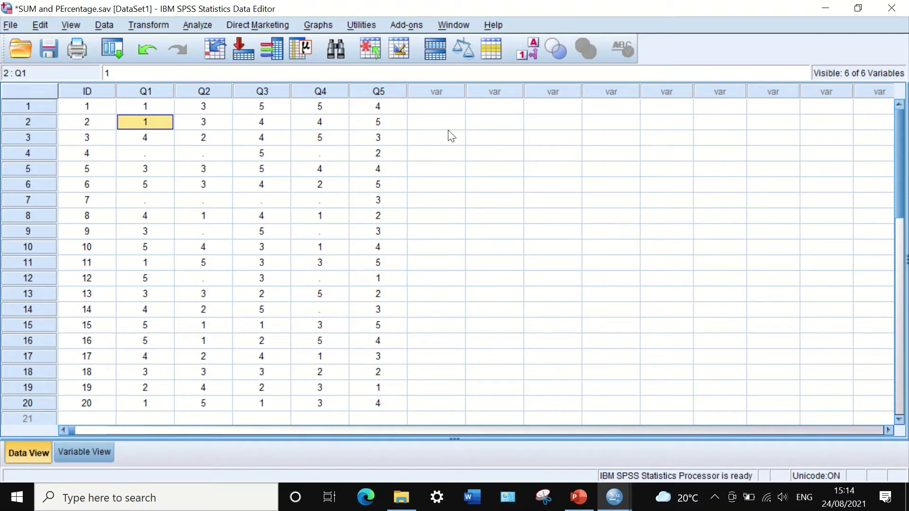
click(440, 111)
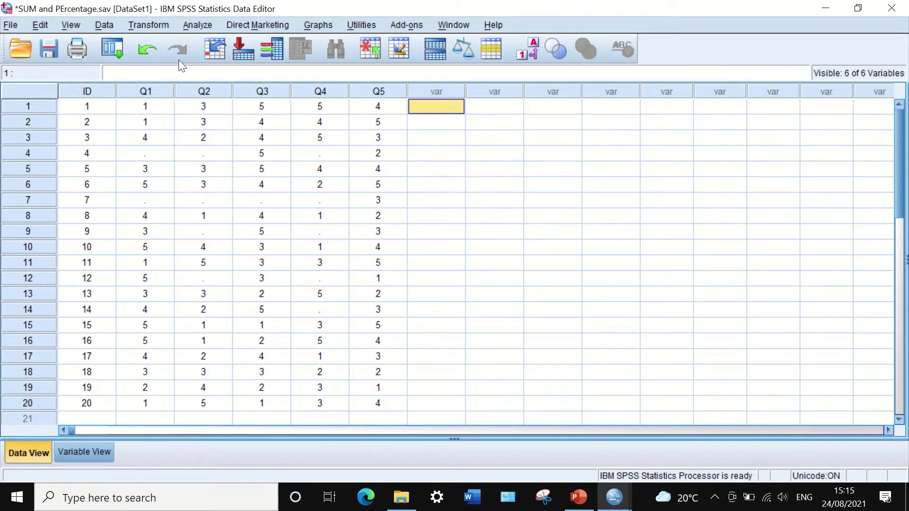
- In Compute Variable, reset the old MEAN.2 expression and name the target variable Mean
click(149, 24)
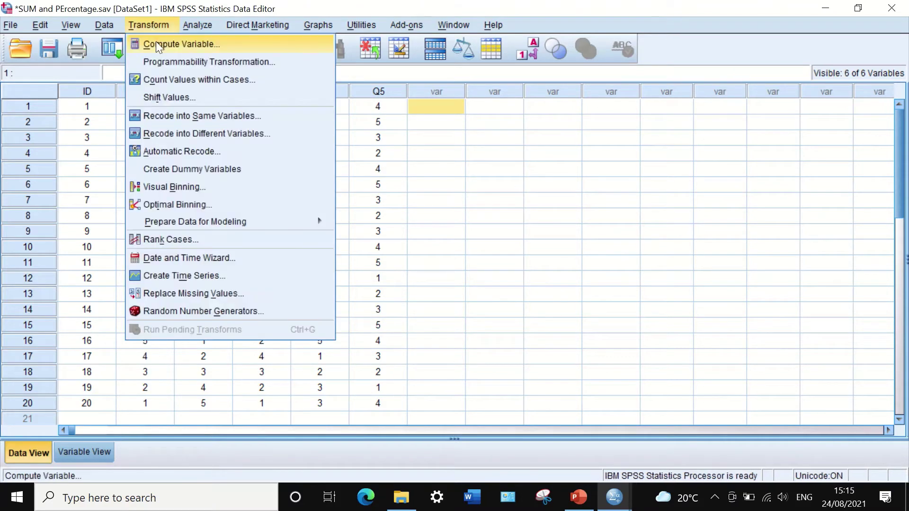
click(157, 43)
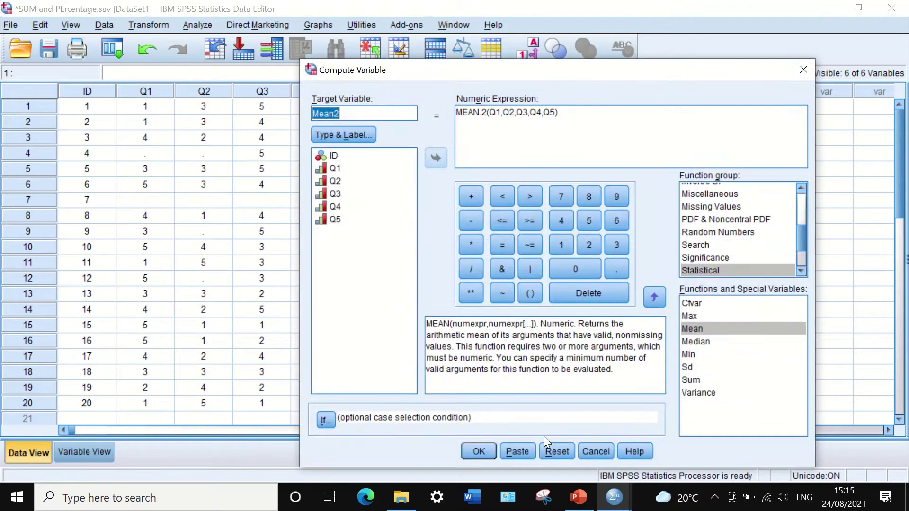
click(557, 450)
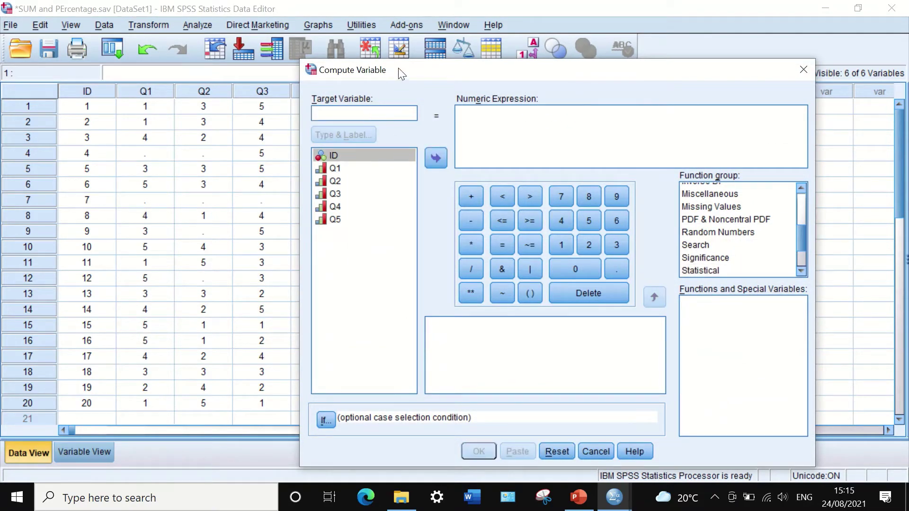
drag(404, 67, 376, 42)
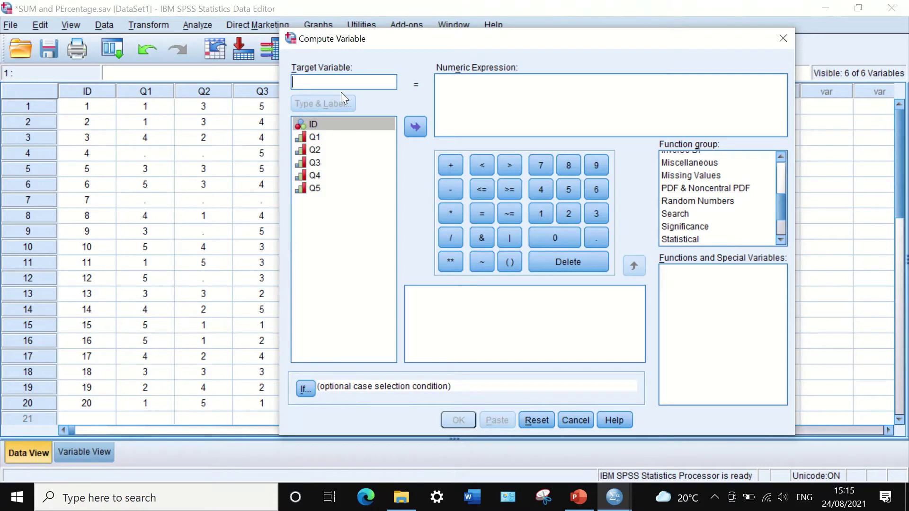
text(Mean)
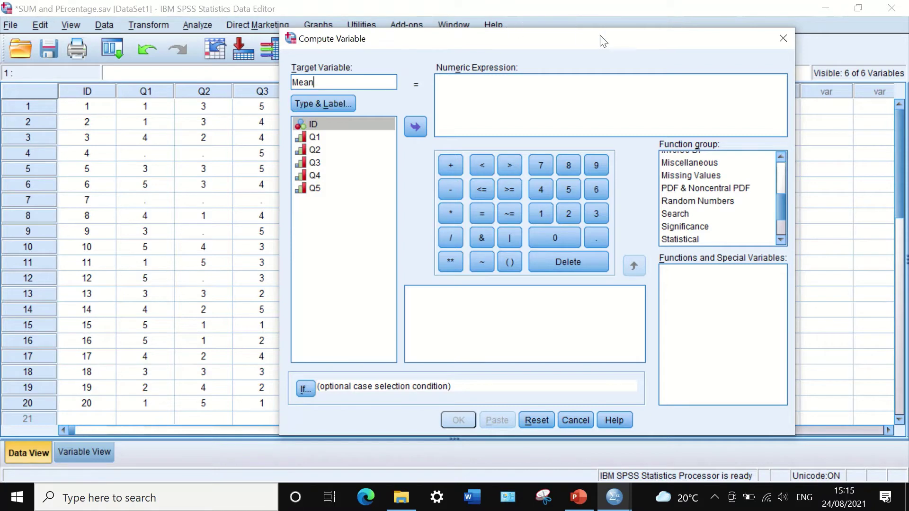
drag(624, 40, 565, 40)
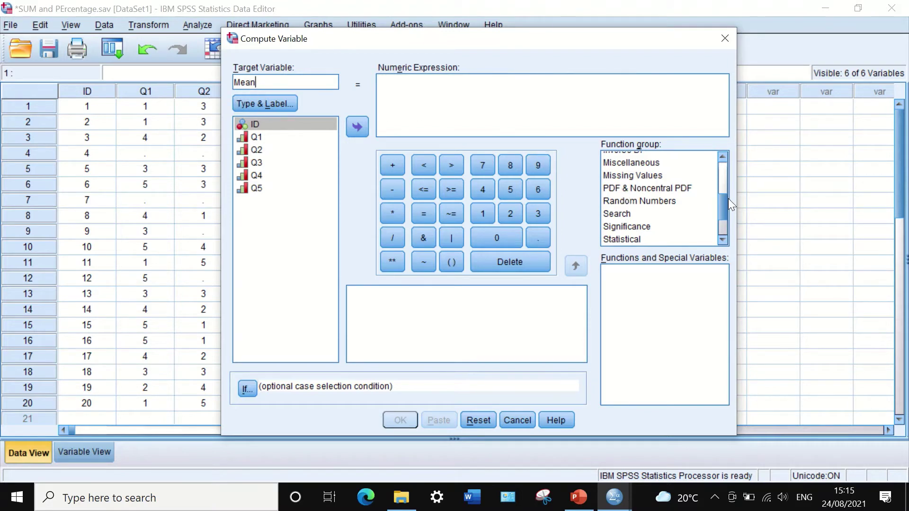
- Insert the Statistical Mean function and delete its ?,? placeholders, leaving MEAN()
drag(722, 209, 719, 169)
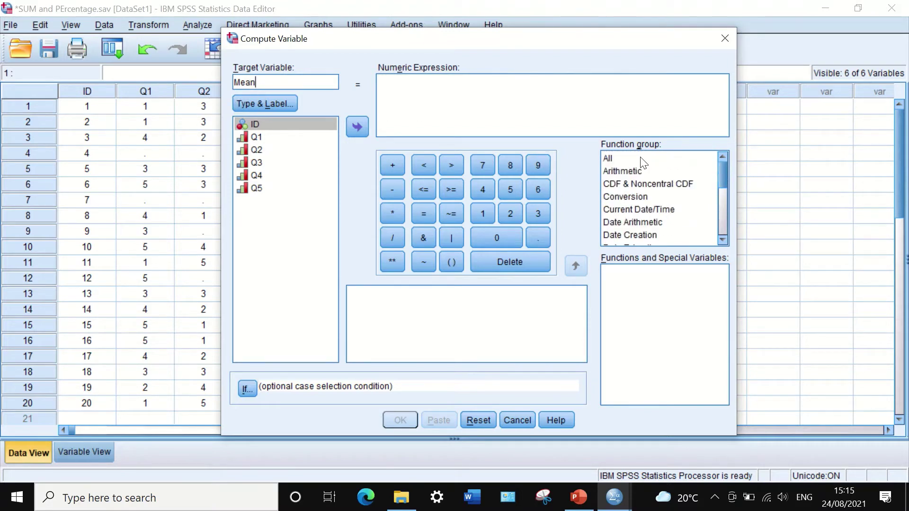
click(607, 158)
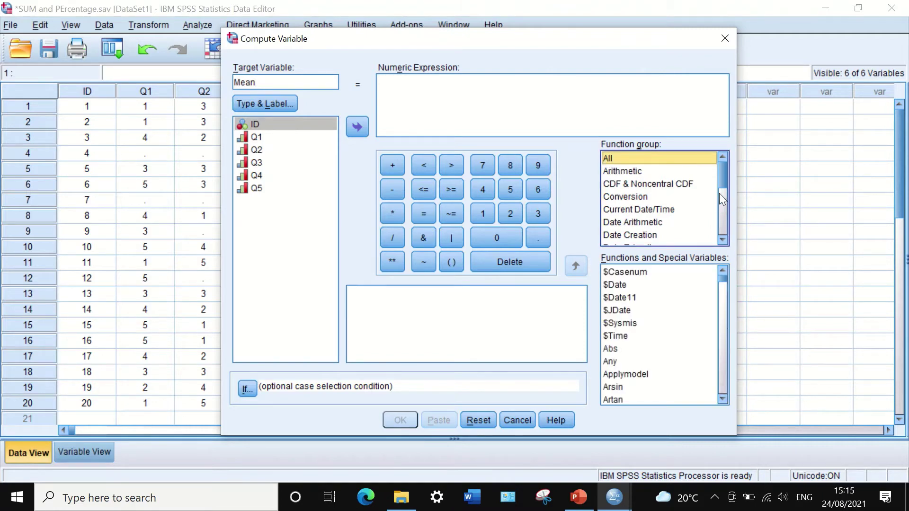
drag(724, 178, 720, 220)
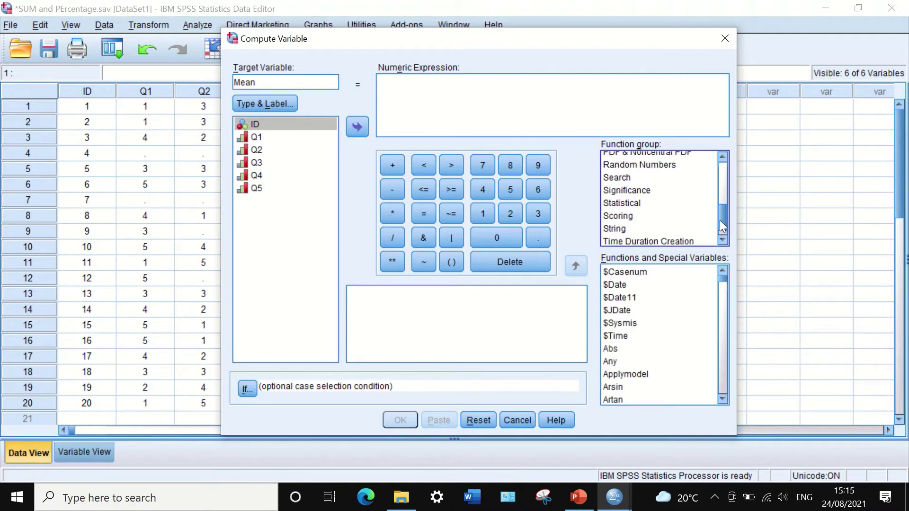
click(634, 202)
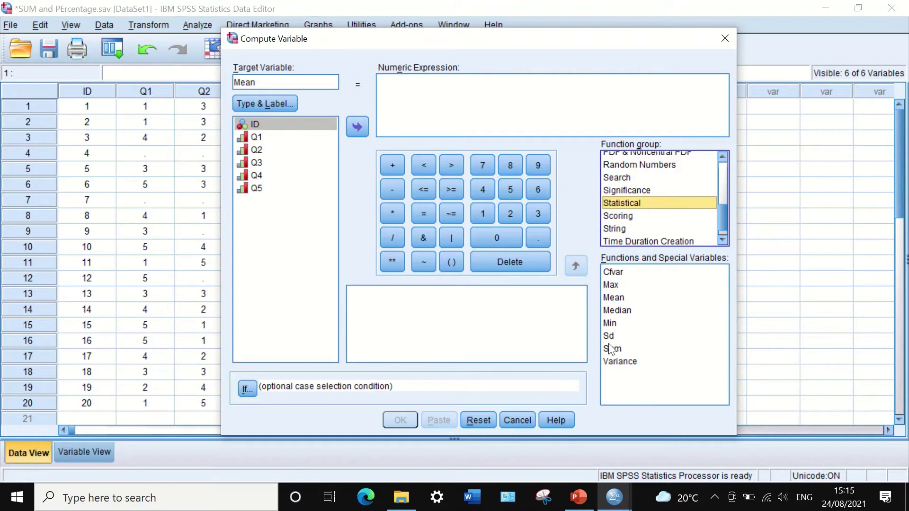
click(606, 298)
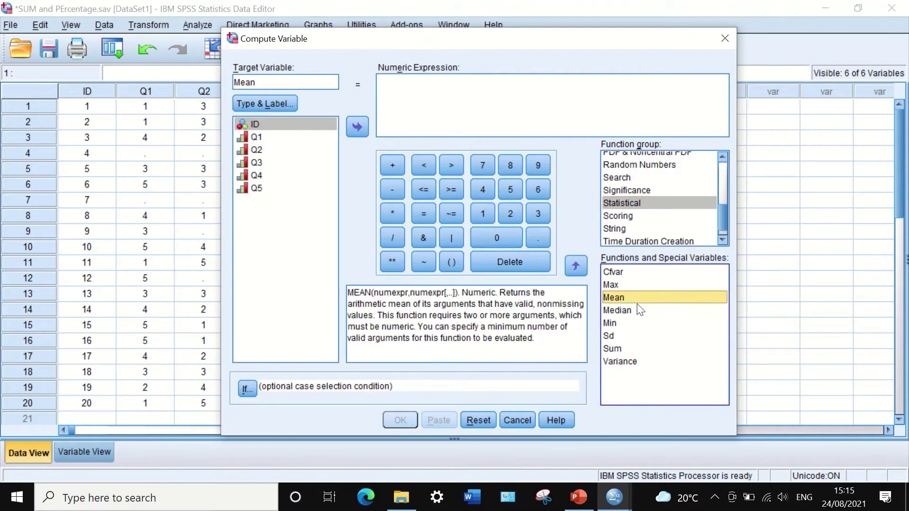
drag(657, 295, 432, 92)
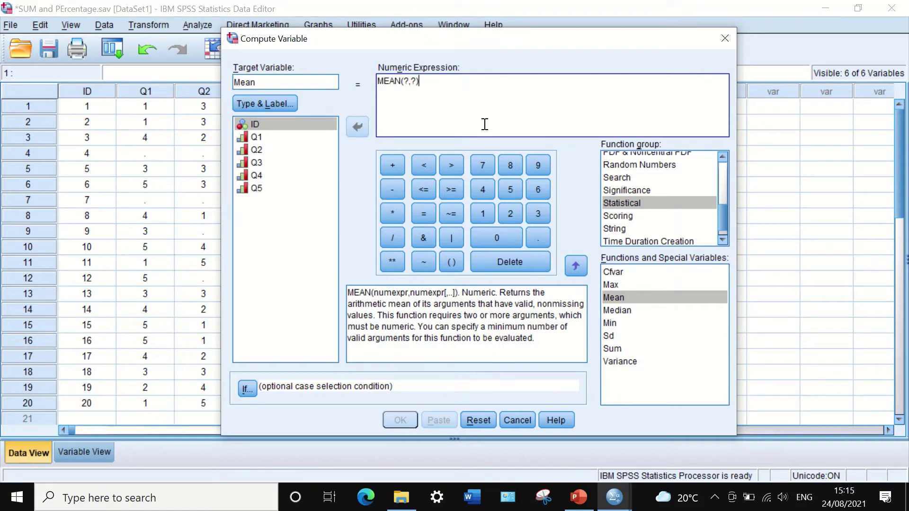
drag(405, 82, 416, 82)
key(BackSpace)
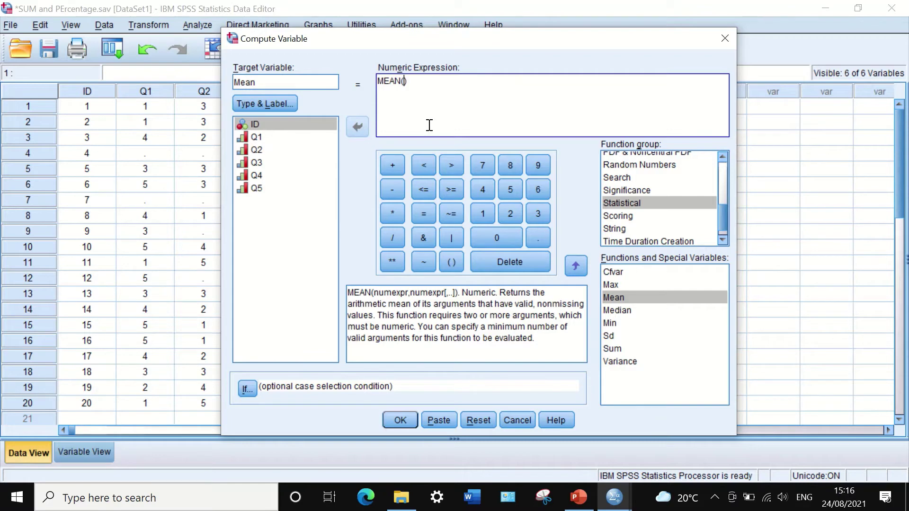
- Add Q1, Q2 and Q3 to MEAN(), separated by commas
click(258, 136)
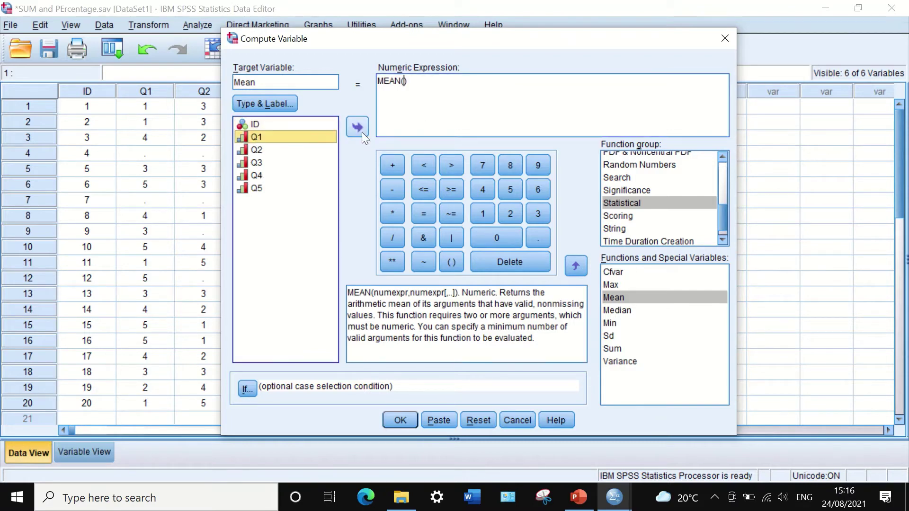
click(357, 127)
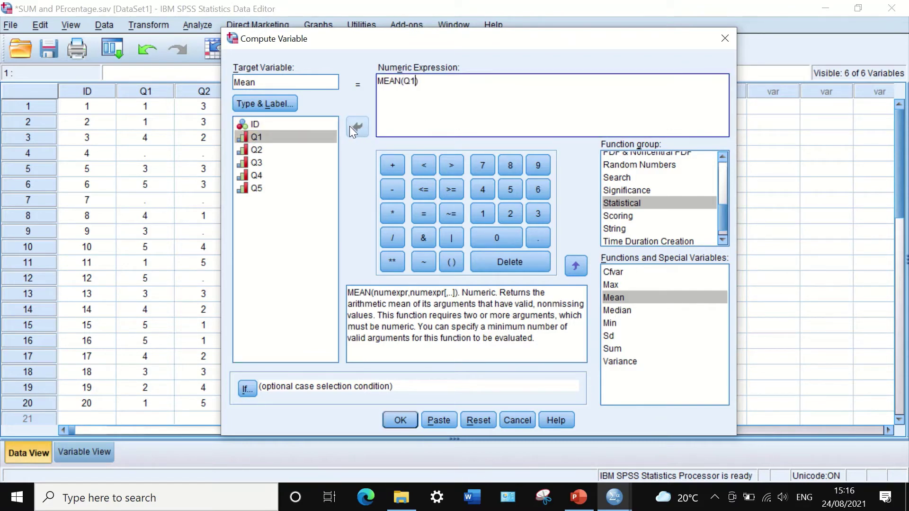
text(,)
click(252, 150)
click(356, 127)
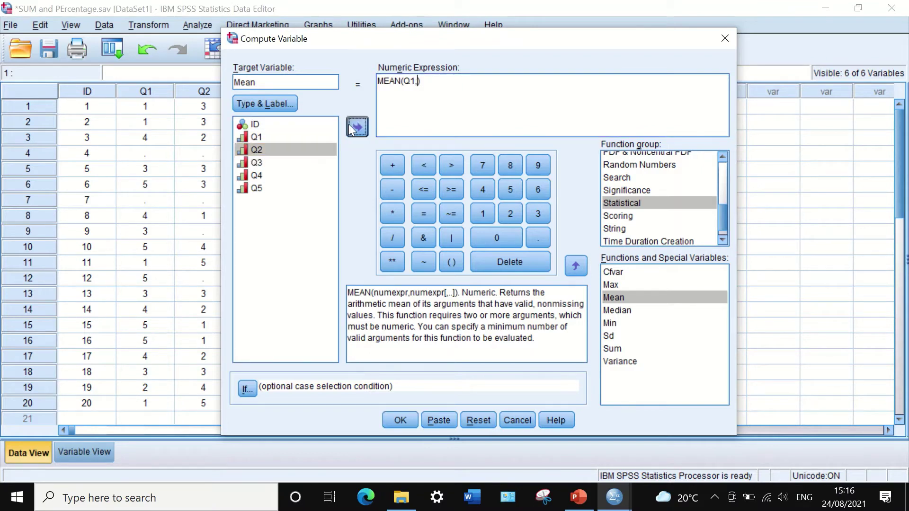
text(,)
click(260, 162)
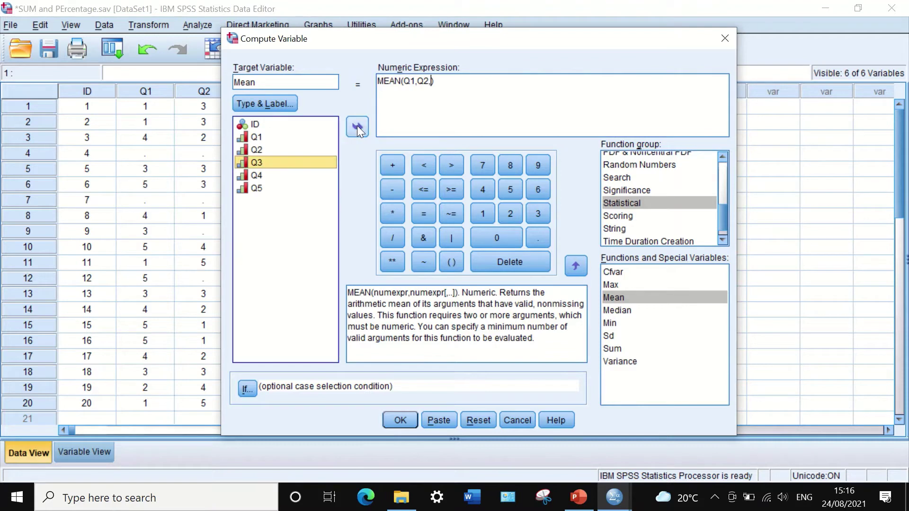
click(356, 127)
text(,)
- Add Q4 and Q5 to complete MEAN(Q1,Q2,Q3,Q4,Q5) and run the computation
click(260, 175)
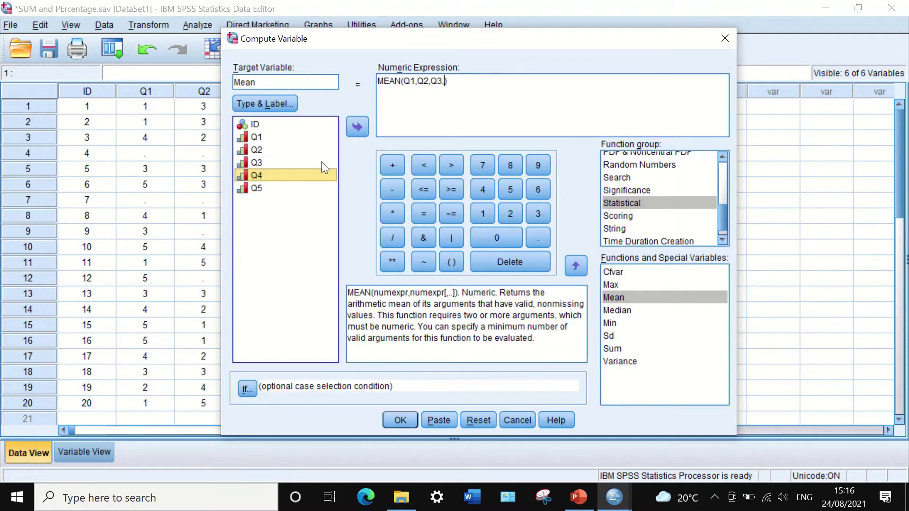
click(356, 127)
text(,)
click(259, 188)
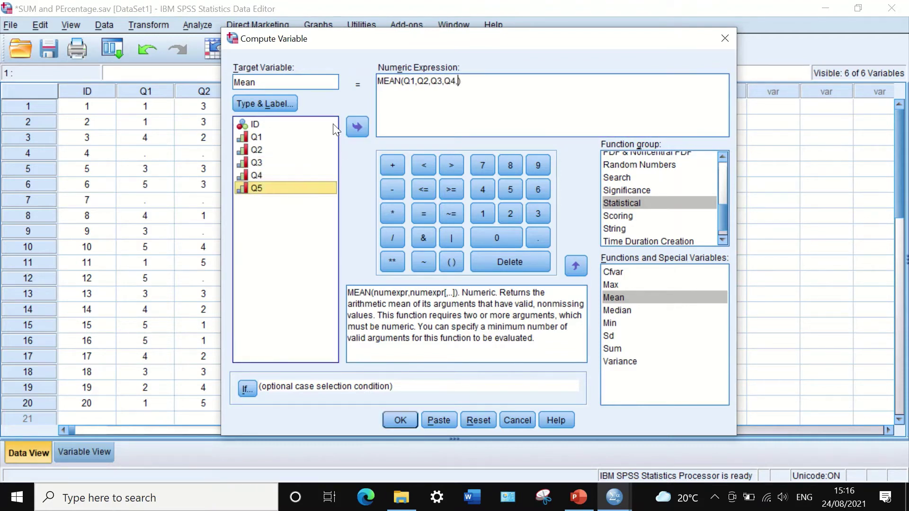
click(359, 124)
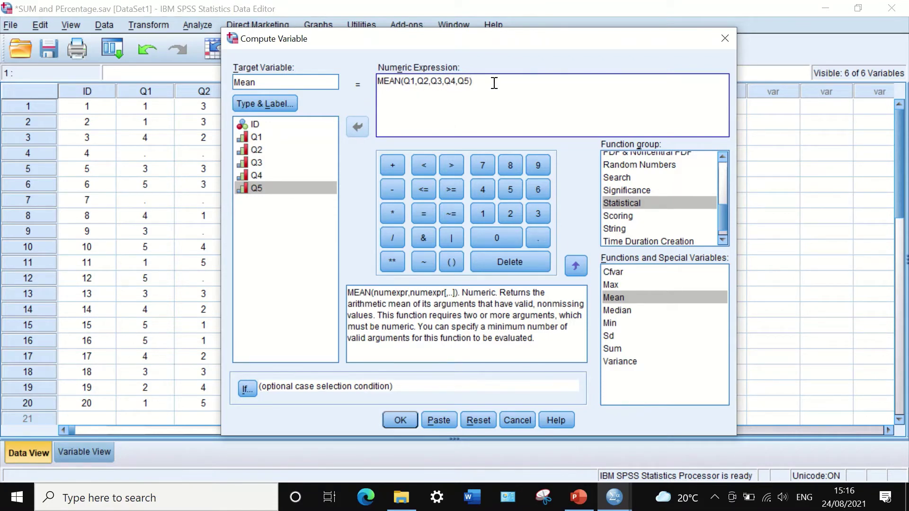
click(401, 420)
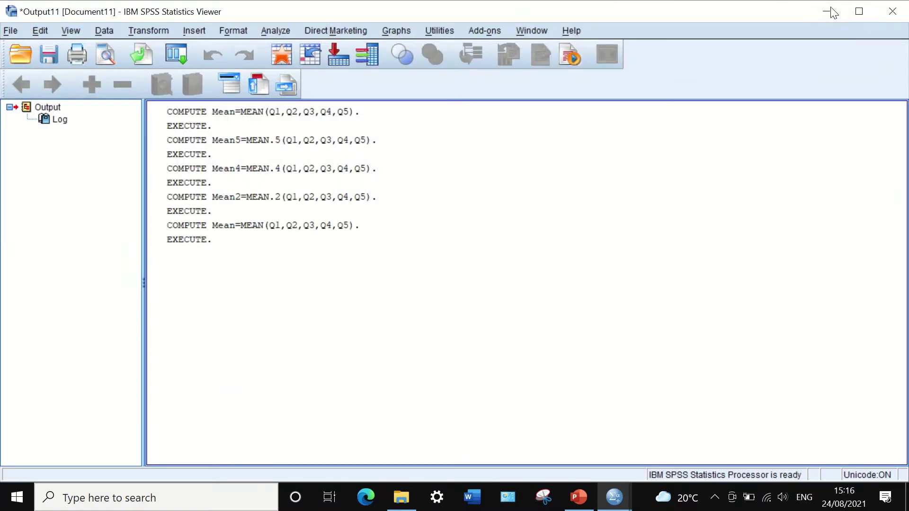
- Return to Data View to check the new Mean averages, starting at 3.60
click(830, 7)
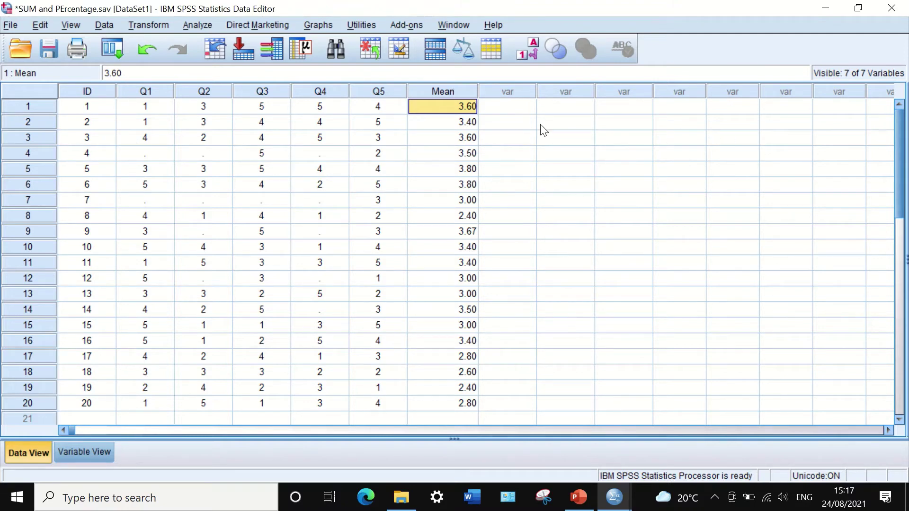
click(525, 138)
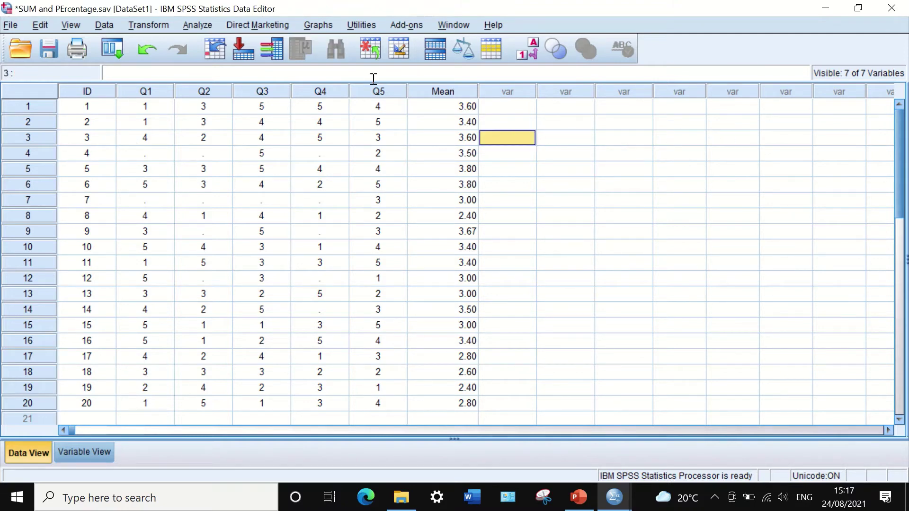
click(143, 24)
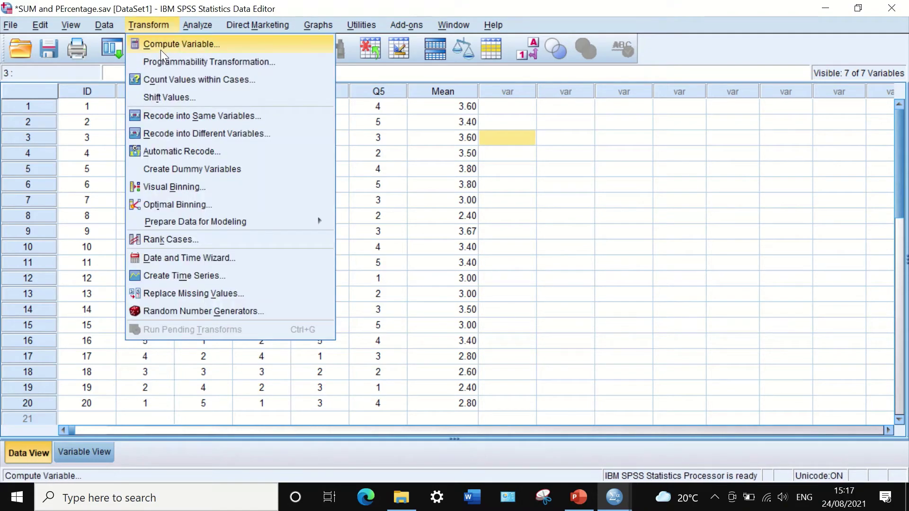
- Compute Mean5 as MEAN.5(Q1,Q2,Q3,Q4,Q5), requiring all five answers
click(160, 47)
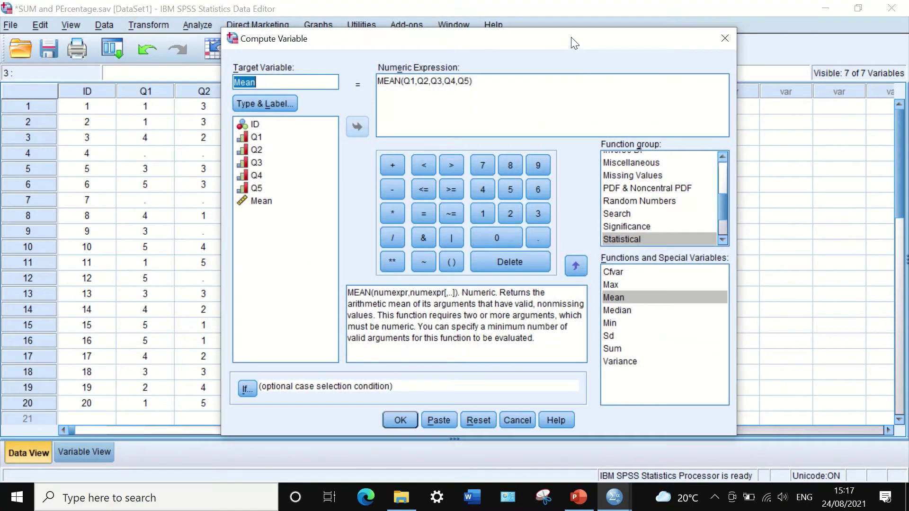
drag(574, 42, 627, 37)
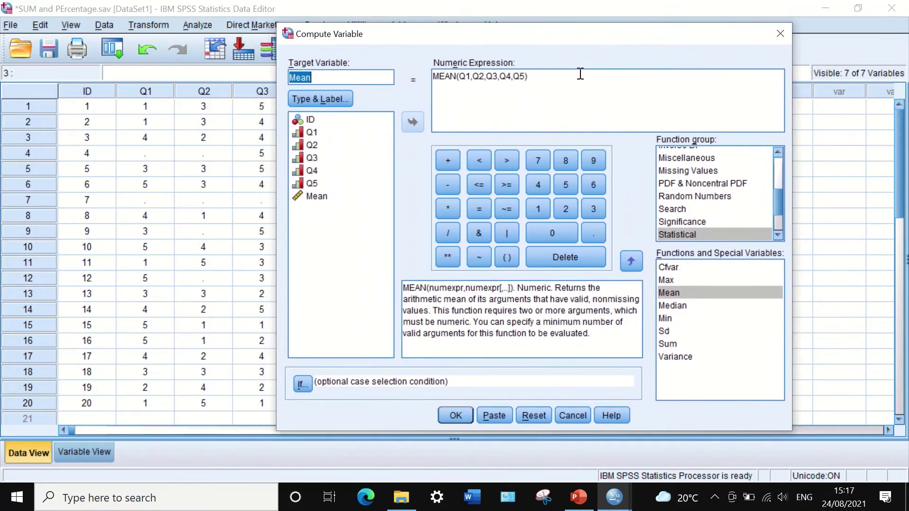
click(354, 76)
click(455, 77)
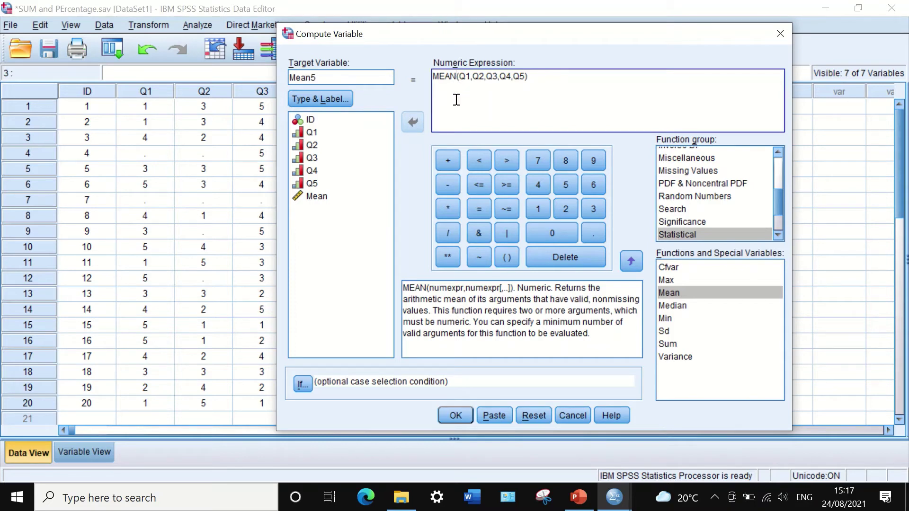
text(.)
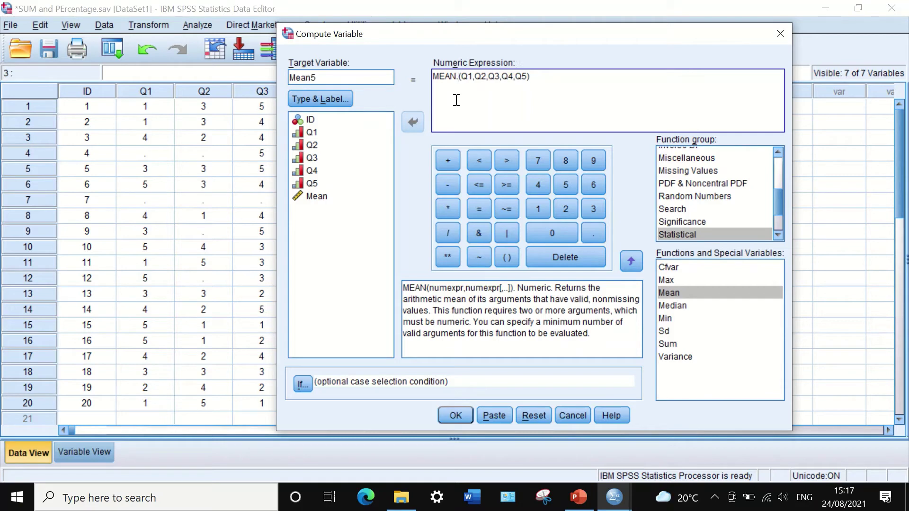
text(5)
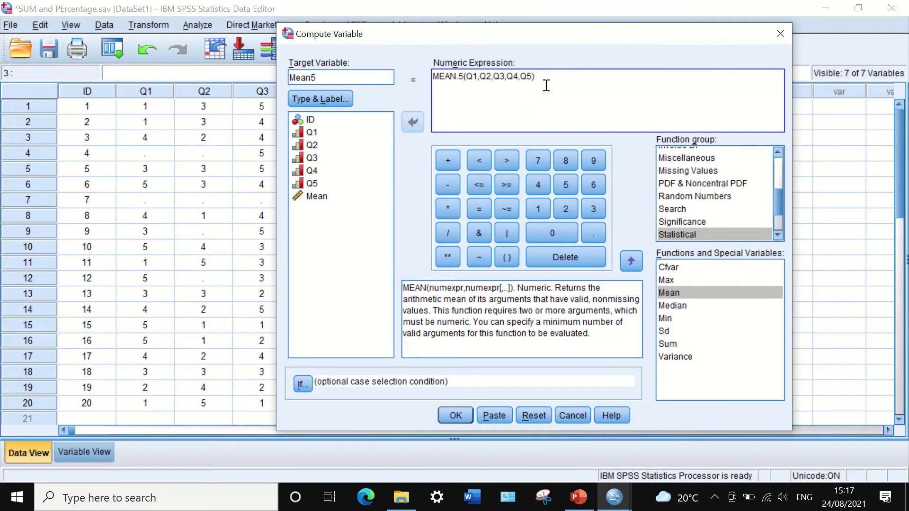
click(455, 413)
- Minimize the Output Viewer to see Mean5 missing for cases 4, 7, 9, 12 and 14
click(815, 10)
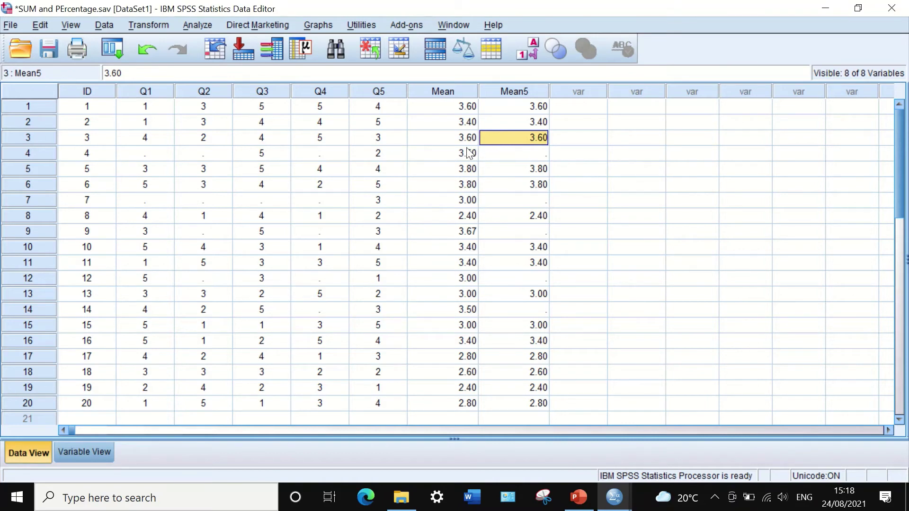
- Edit the Mean5 definition into Mean4 = MEAN.4(Q1,Q2,Q3,Q4,Q5) and run it
click(154, 23)
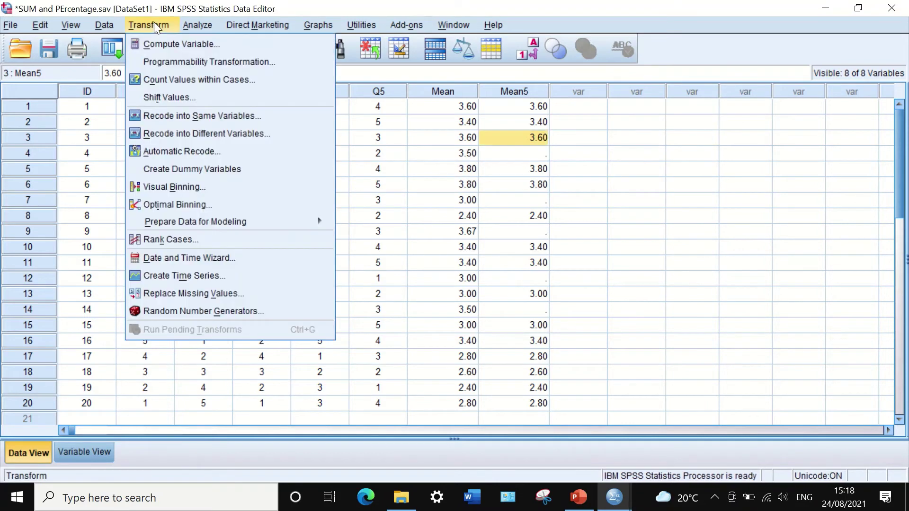
click(159, 43)
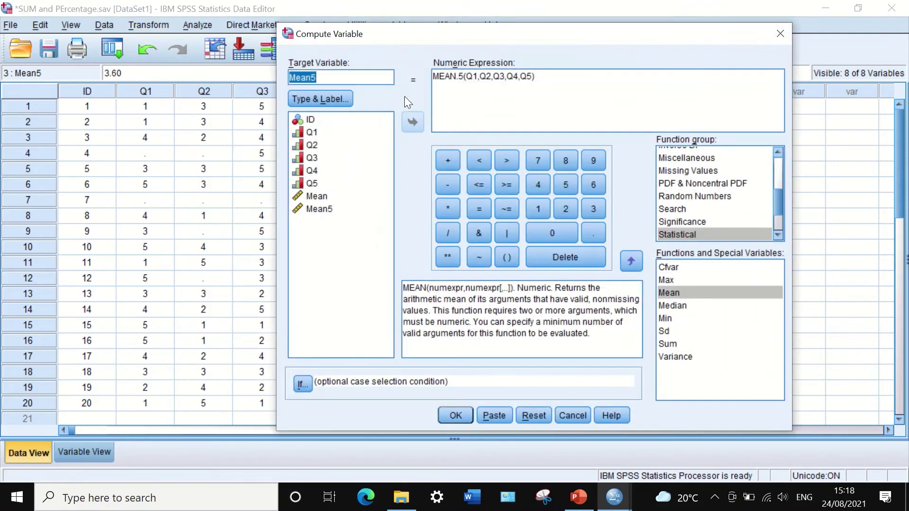
drag(340, 76, 312, 77)
text(4)
double_click(460, 76)
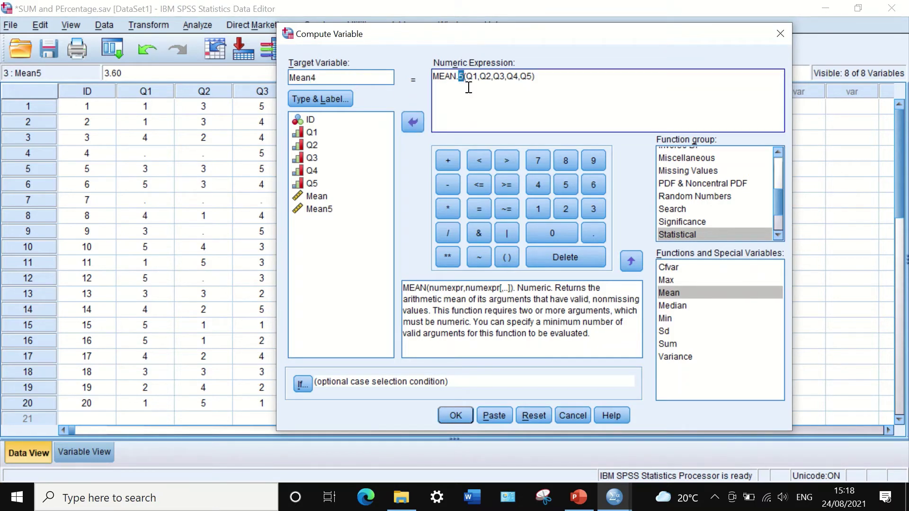
text(4)
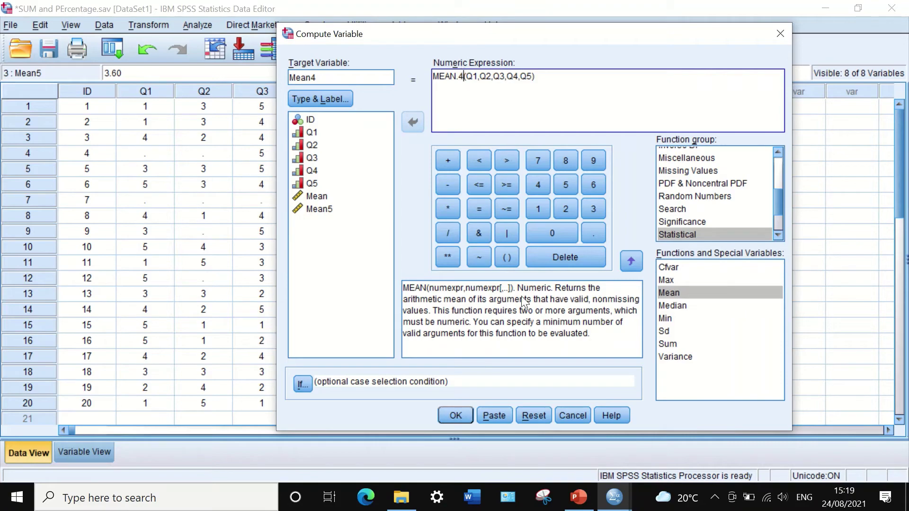
click(454, 415)
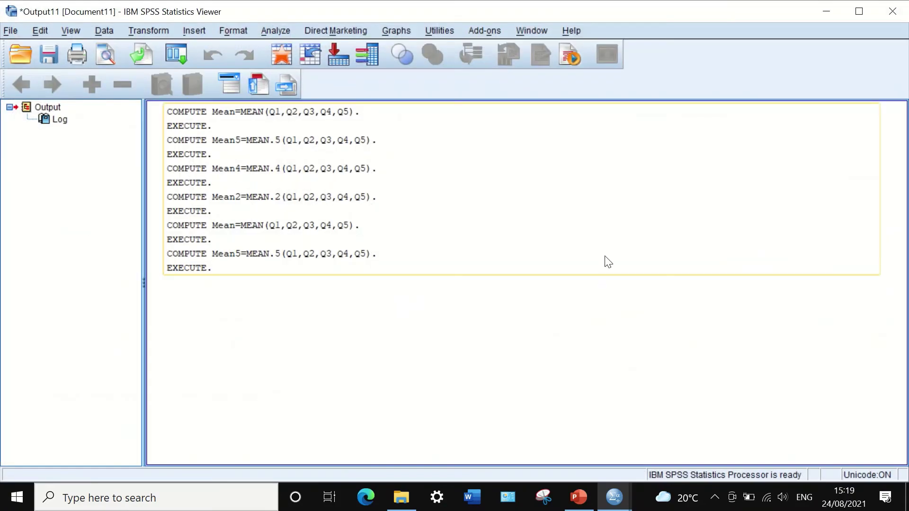
- Minimize the Output Viewer to view the Mean4 column, showing 3.50 for case 14
click(825, 11)
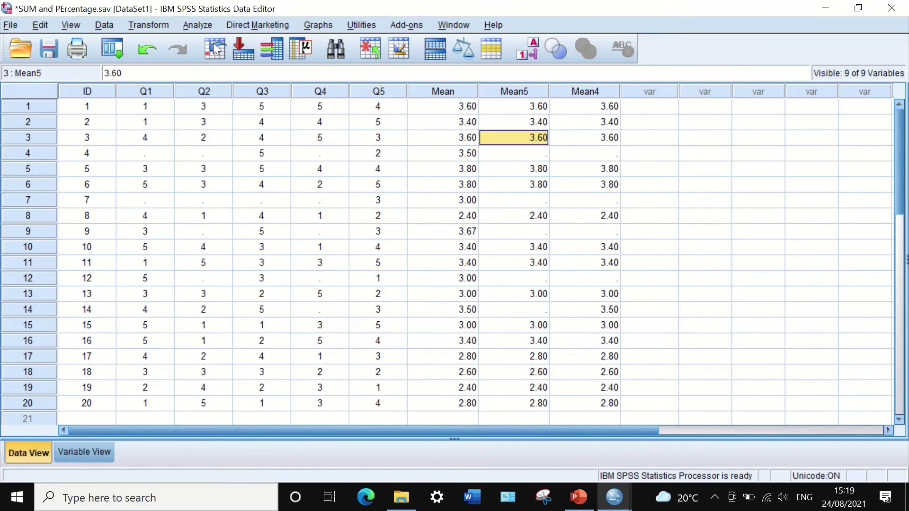
- Compute Mean3 as MEAN.3(Q1,Q2,Q3,Q4,Q5) from the Mean4 setup, then minimise the Output Viewer
click(141, 23)
click(166, 41)
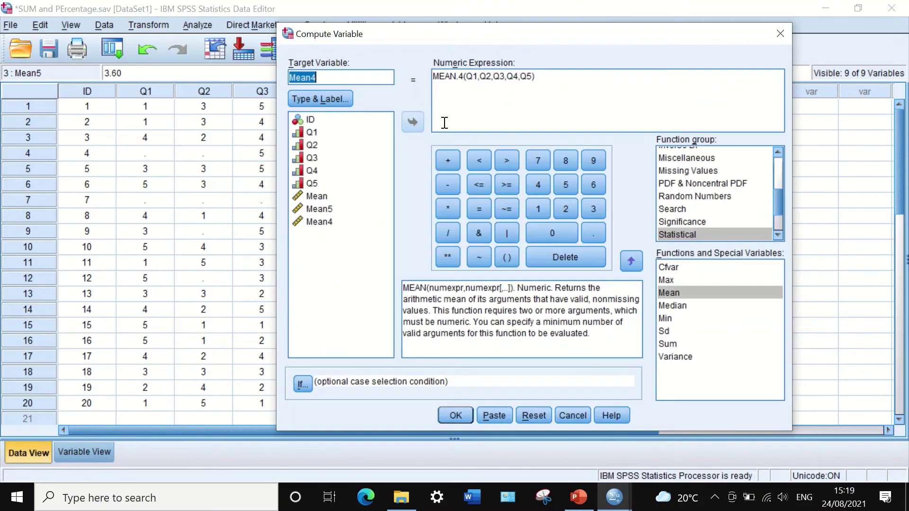
click(331, 77)
key(BackSpace)
text(3)
drag(457, 76, 462, 77)
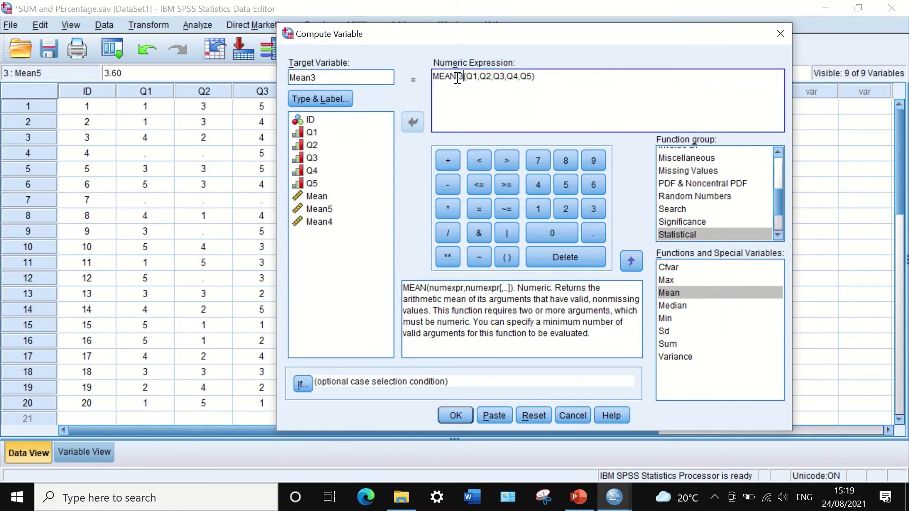
text(3)
click(450, 416)
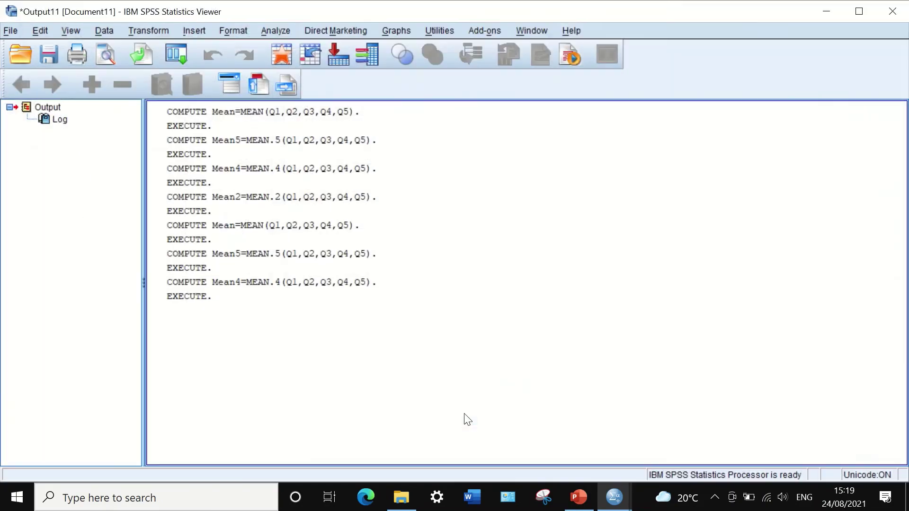
click(823, 11)
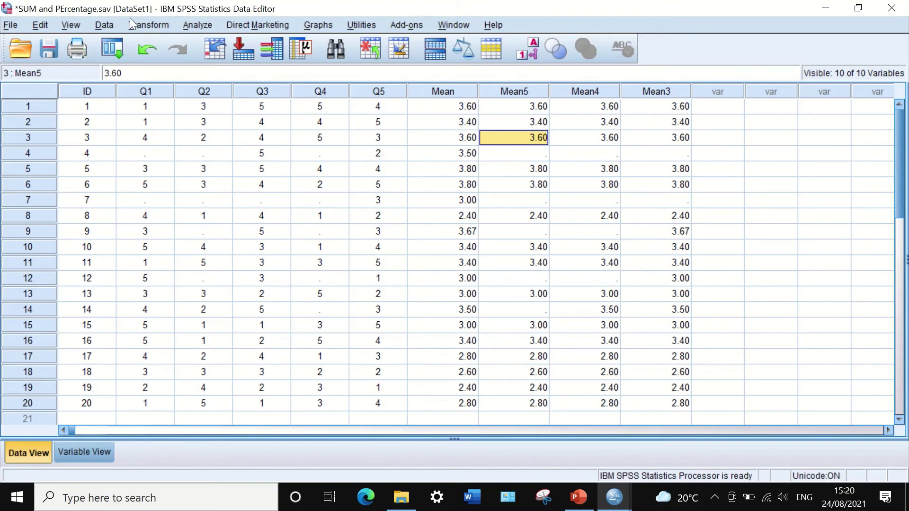
- Change the Compute Variable target to Mean2 and the function to MEAN.2, then run it
click(153, 23)
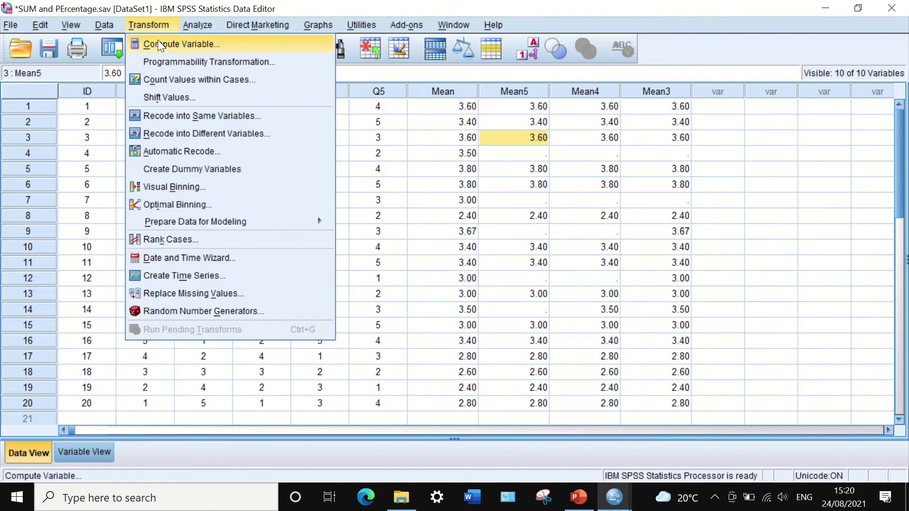
click(157, 40)
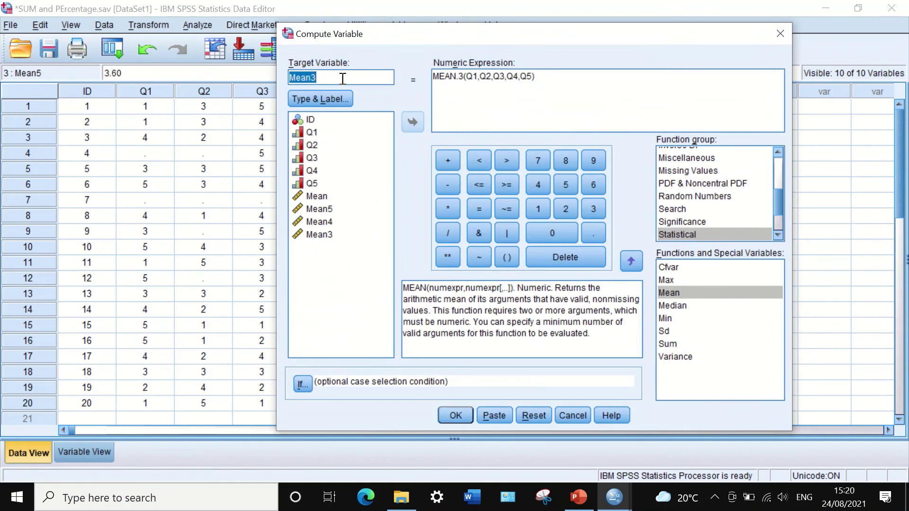
drag(339, 78, 309, 79)
text(2)
drag(458, 71, 470, 75)
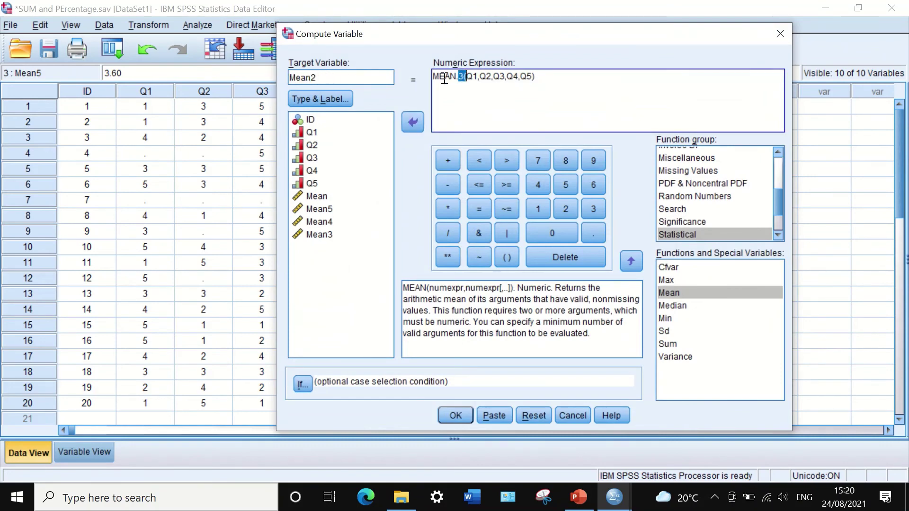
text(2)
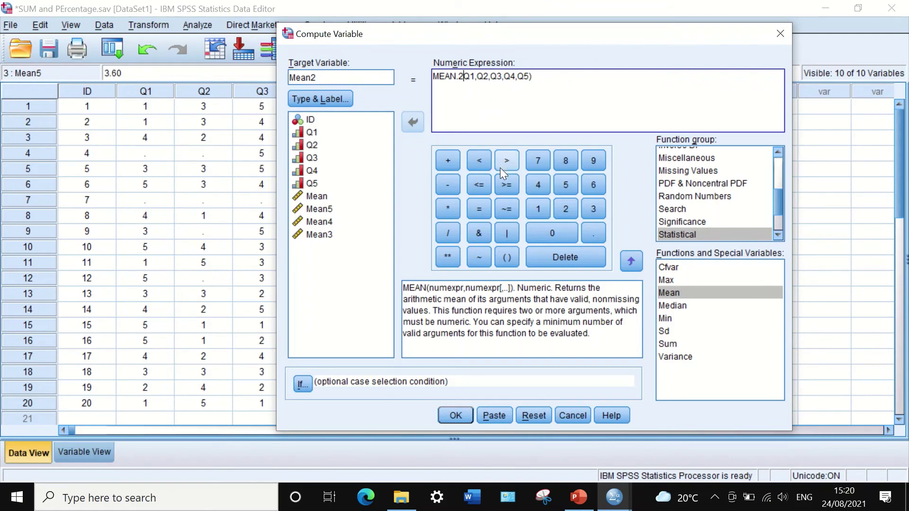
click(454, 415)
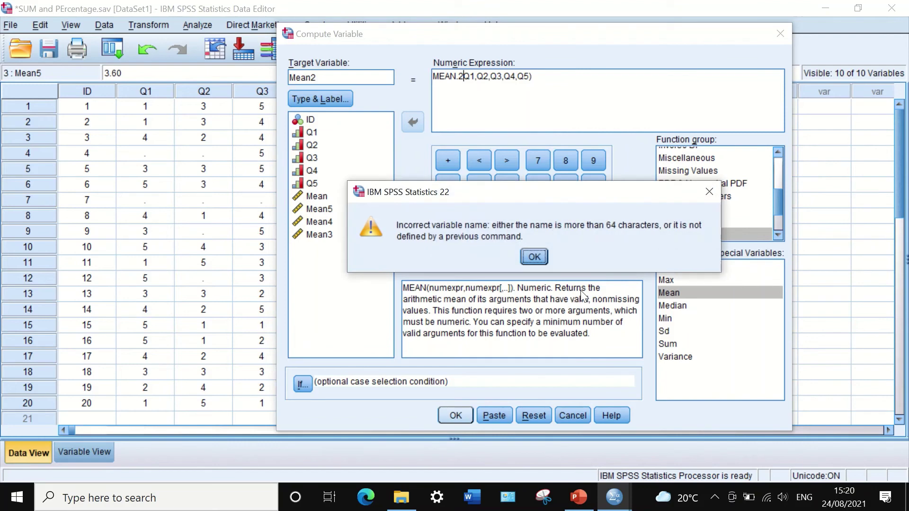
- Dismiss the variable-name error, restore the '(' after MEAN.2, and rerun the computation
click(538, 262)
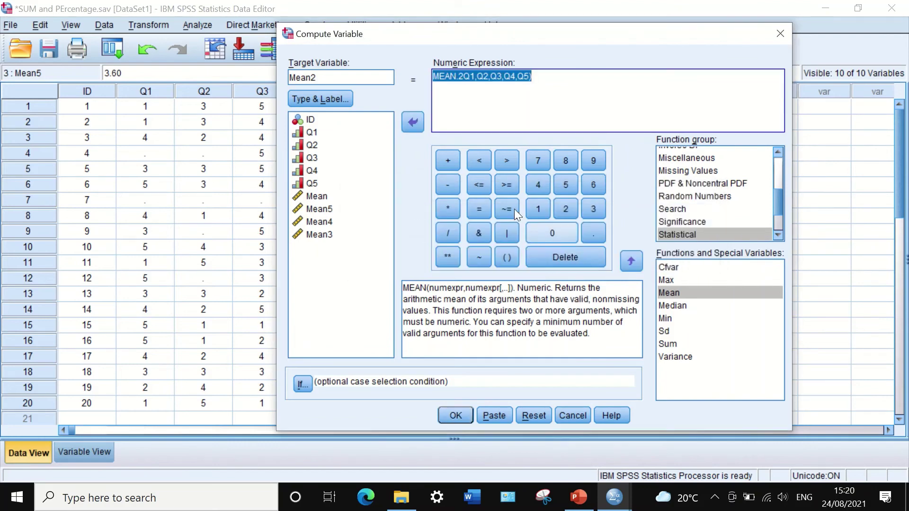
click(466, 76)
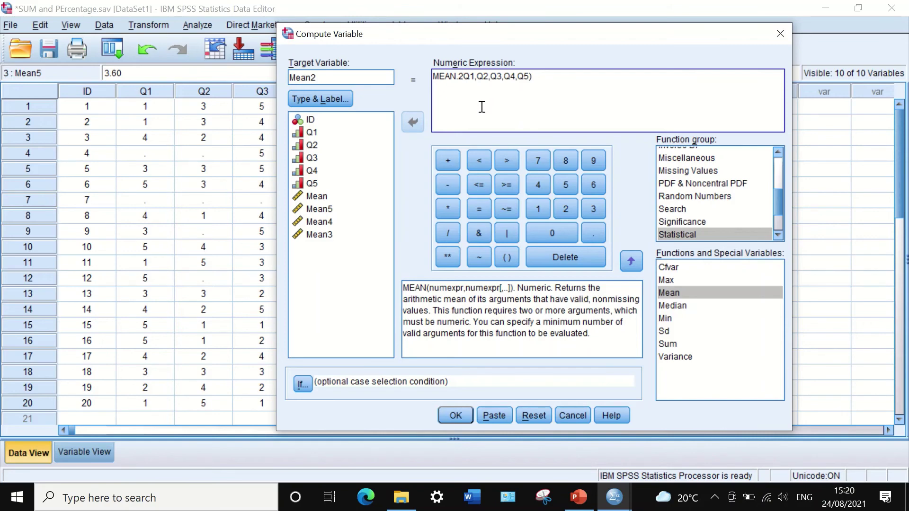
text(()
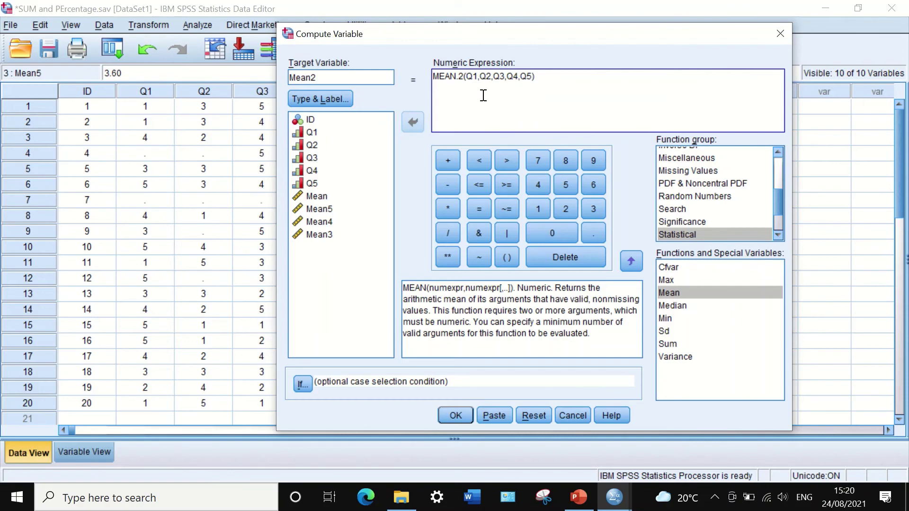
click(453, 414)
- Minimise the Output Viewer and inspect case 7, then case 9, across the mean columns
click(827, 7)
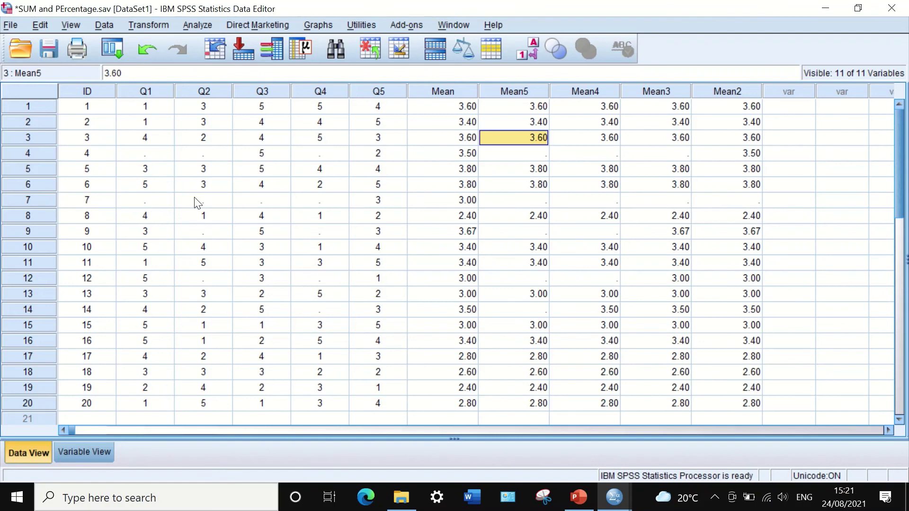
click(19, 199)
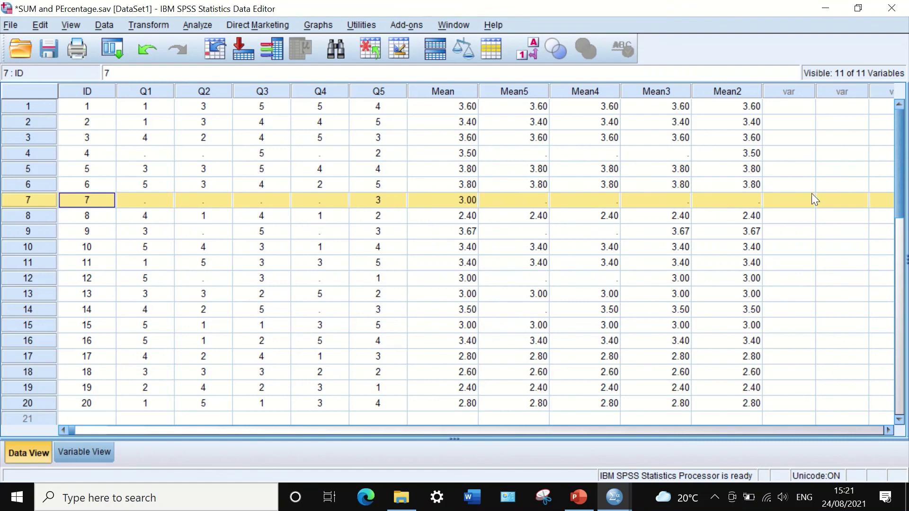
click(812, 233)
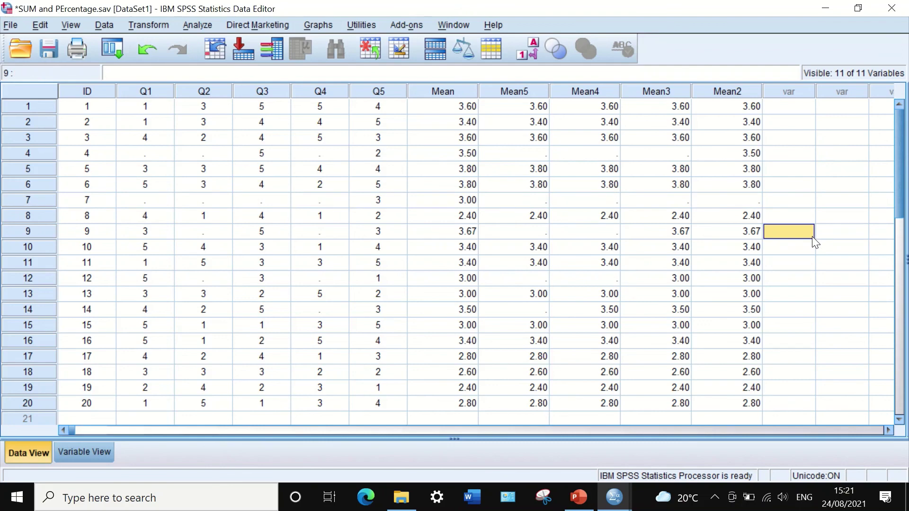